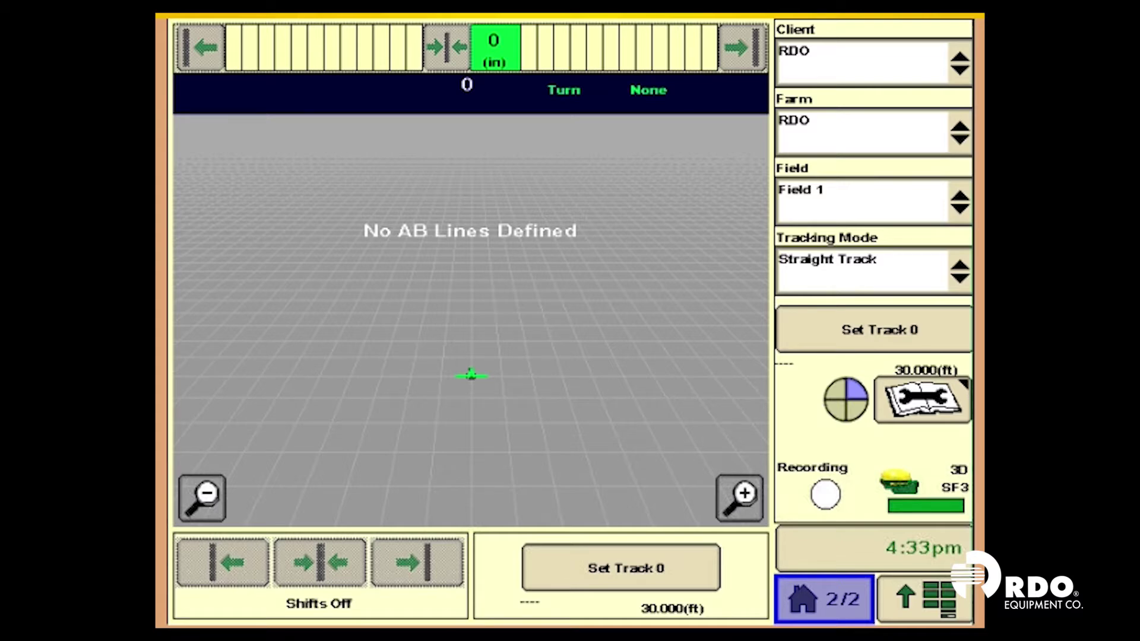
# Step: Open GreenStar's Memory tab and bring up the Data Removal screen
pyautogui.click(926, 598)
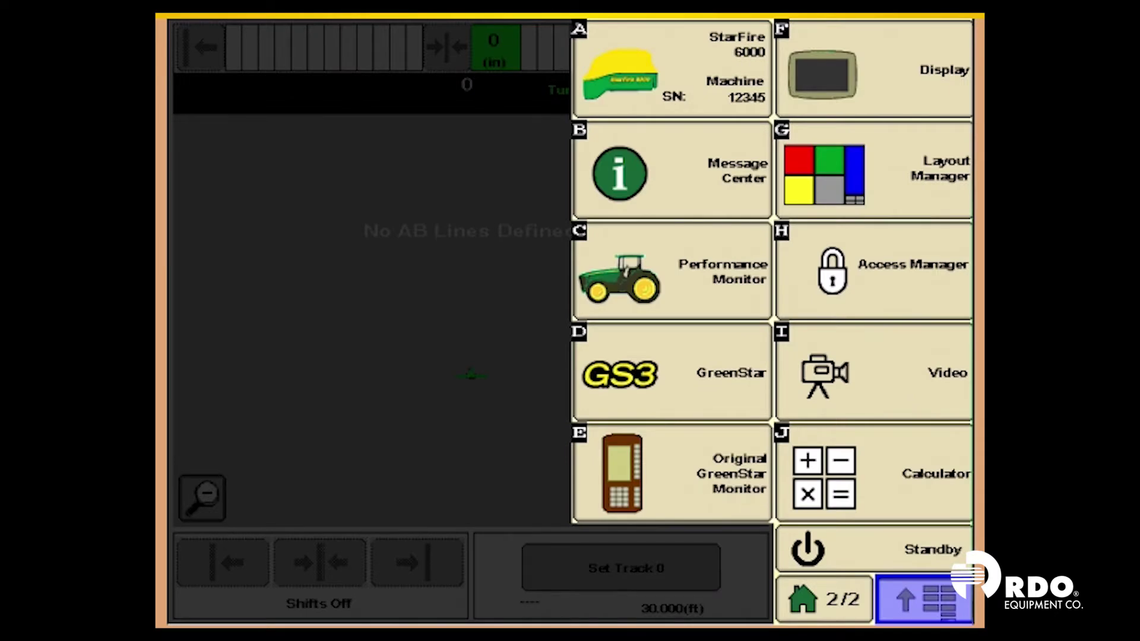
pyautogui.click(671, 372)
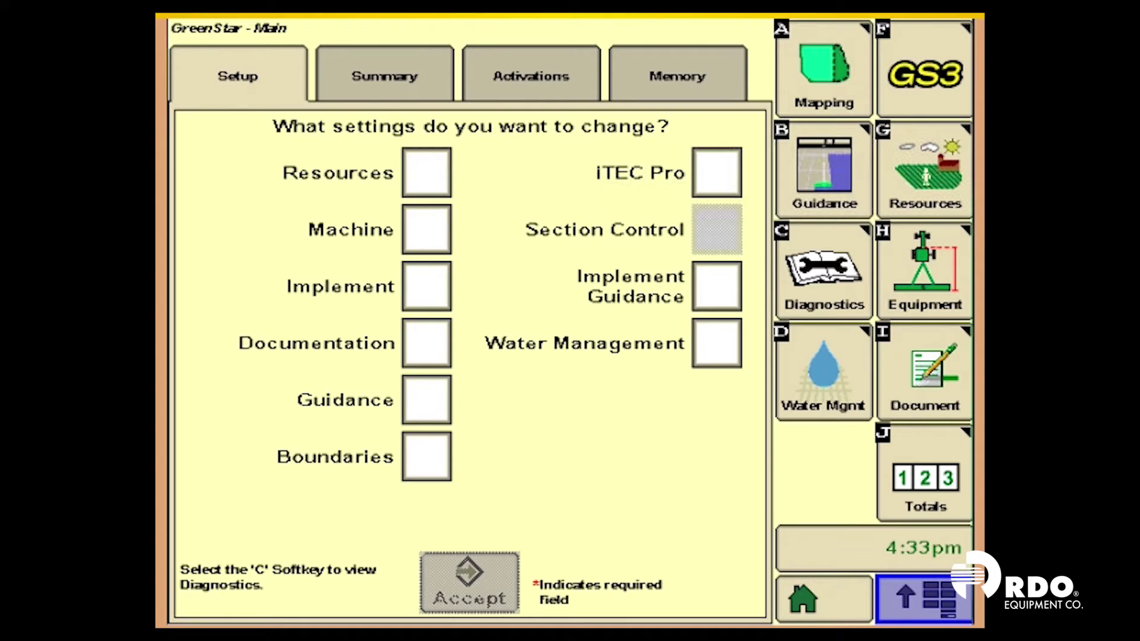
pyautogui.click(677, 76)
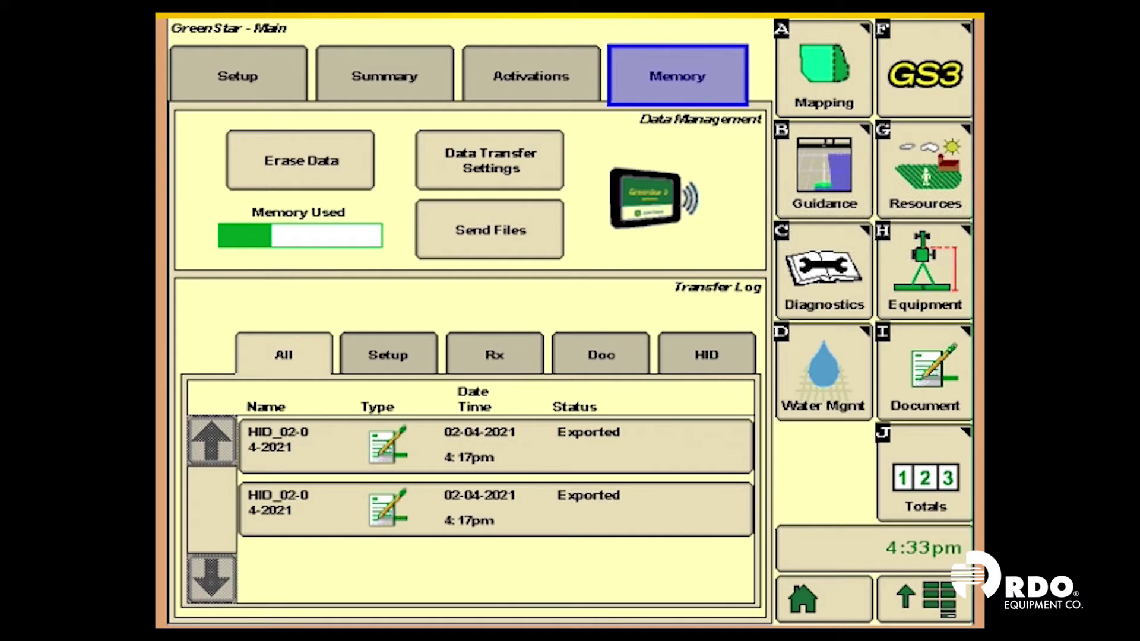
pyautogui.click(302, 161)
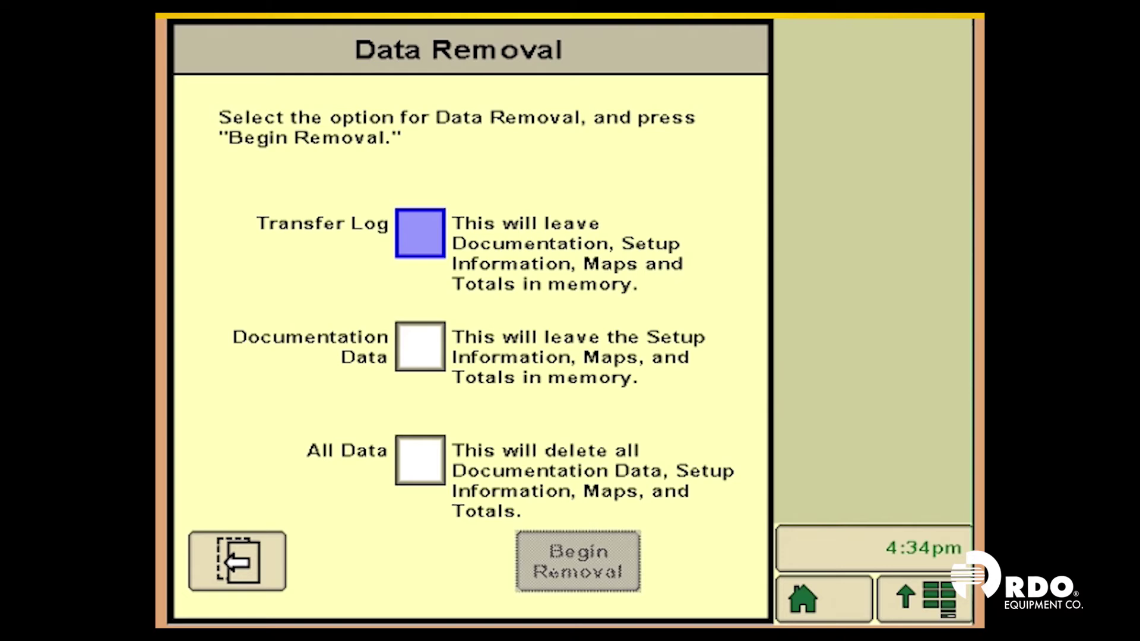
# Step: Remove All Data from the display and accept the Data Removal Complete message
pyautogui.click(419, 460)
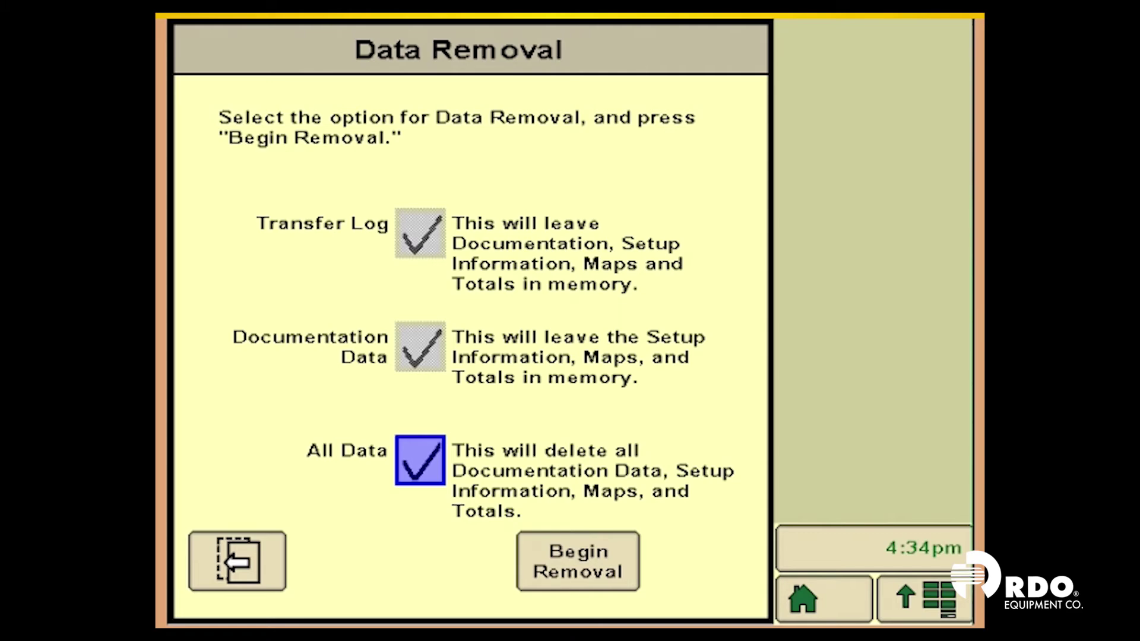
pyautogui.click(577, 562)
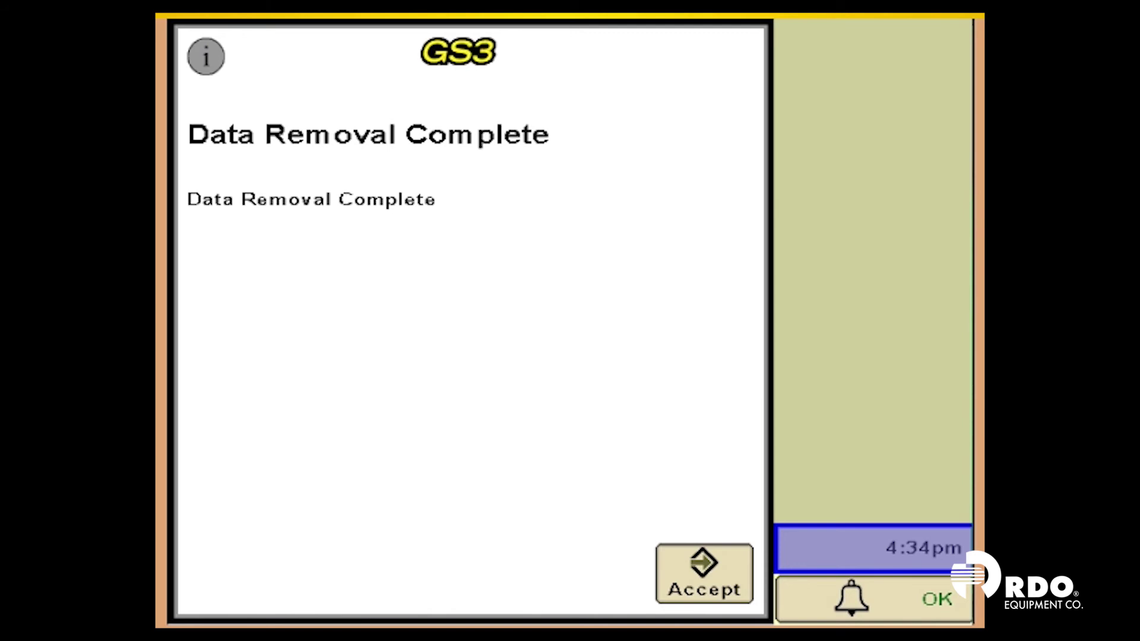
pyautogui.click(703, 574)
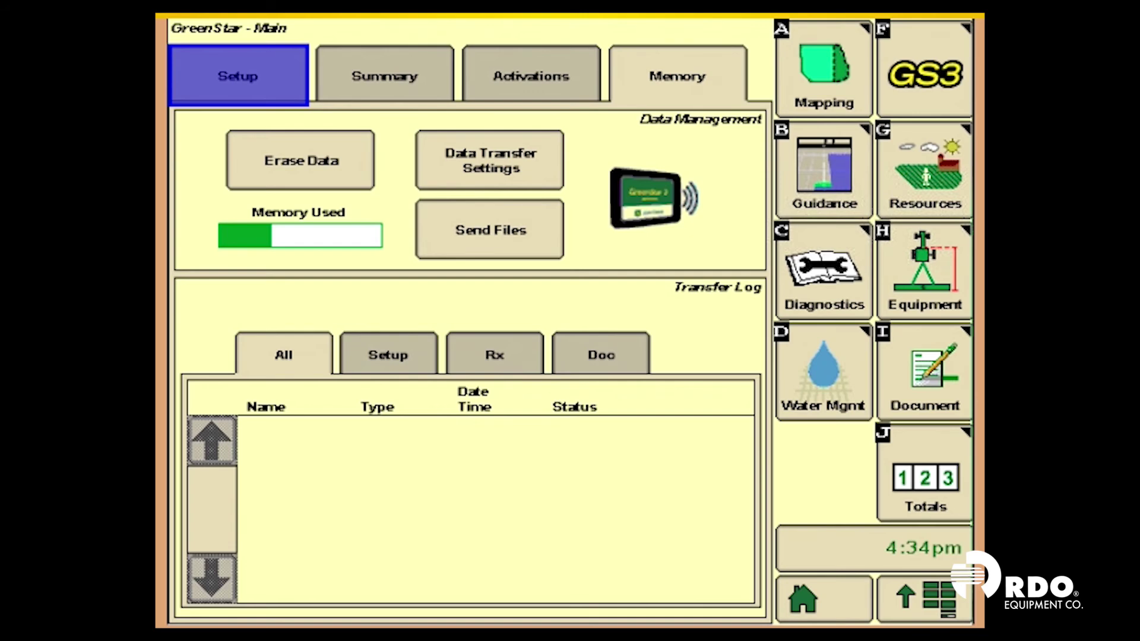
# Step: Open the GreenStar R/C Resources tab showing blank client, farm and field
pyautogui.click(924, 168)
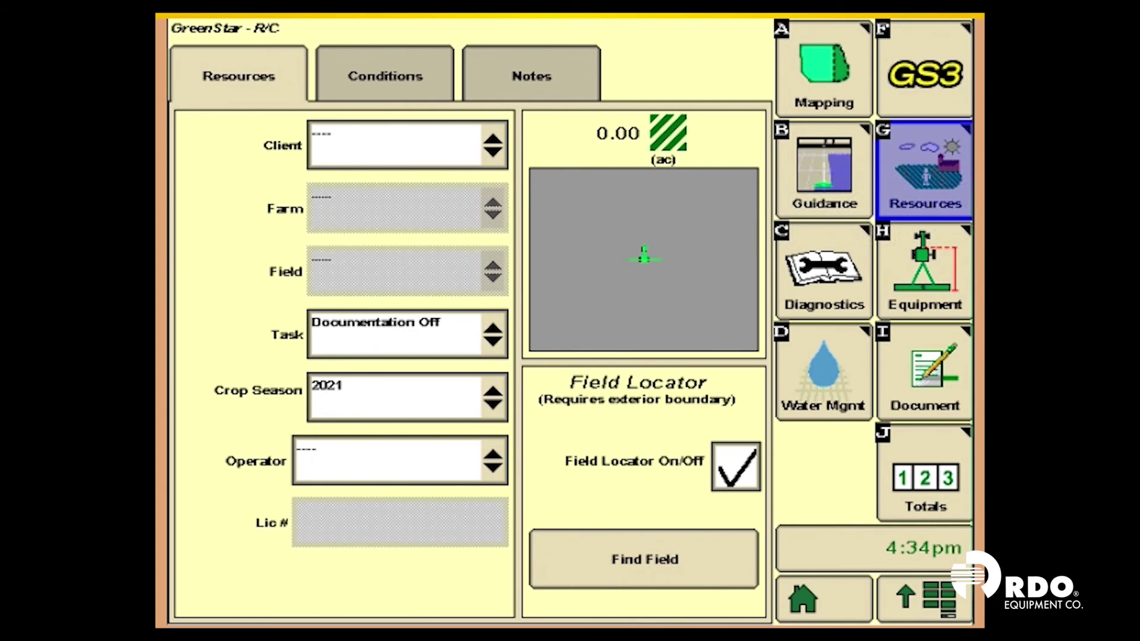